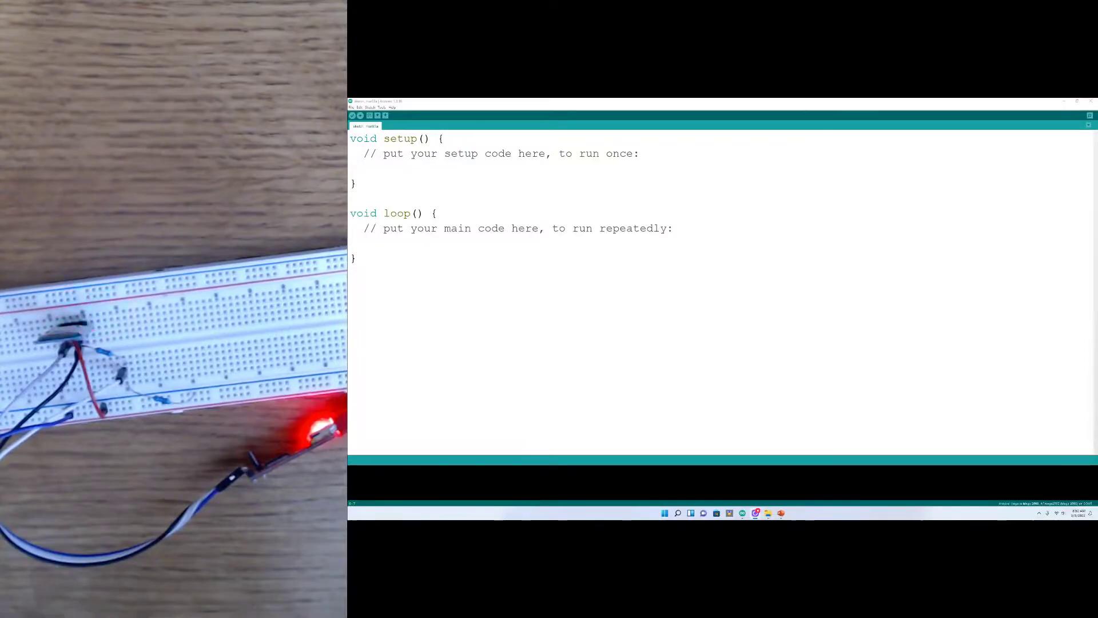
Select the Mega board's COM port as the upload port under Tools > Port
{"action": "left_click", "coordinate": [383, 108]}
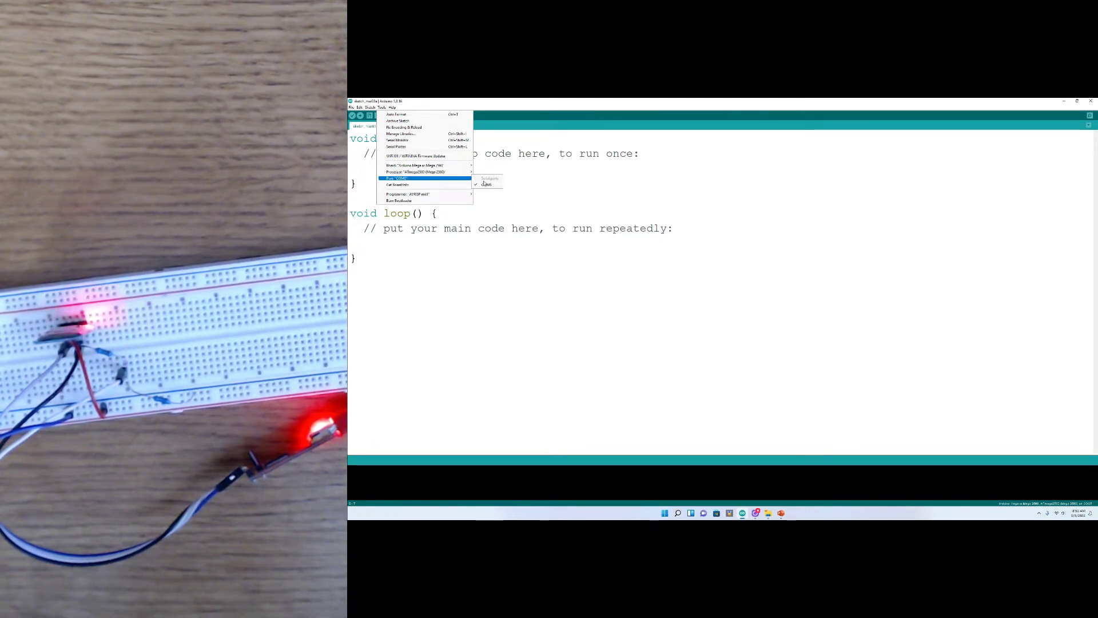
{"action": "left_click", "coordinate": [487, 184]}
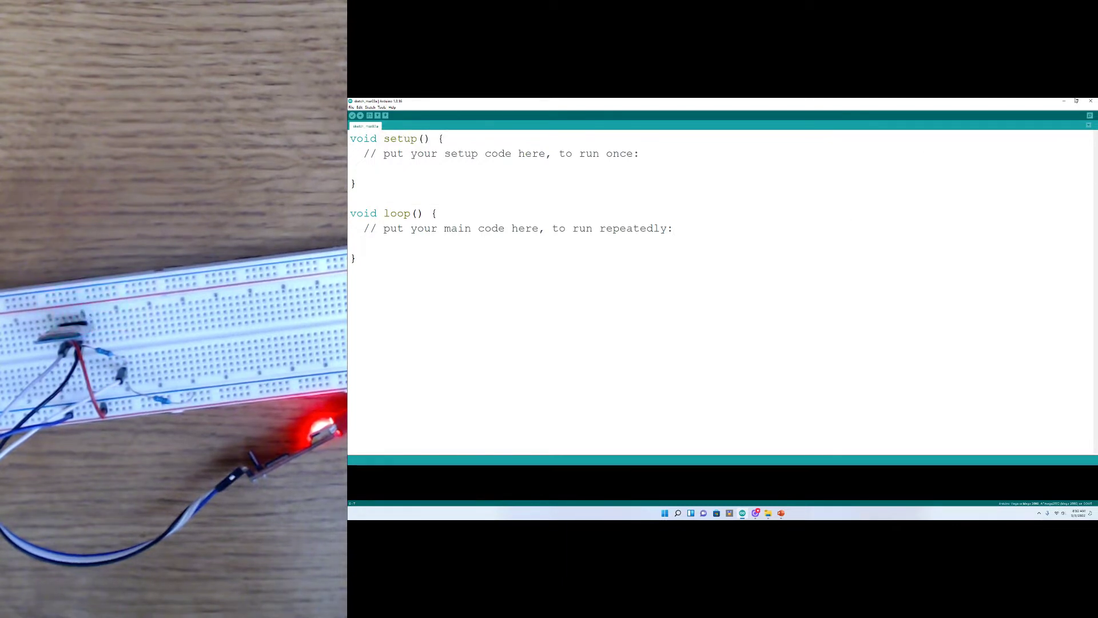
Query the Bluetooth module with AT and AT+VERSION, getting OK and BT SPP V3.0
{"action": "left_click", "coordinate": [1090, 116]}
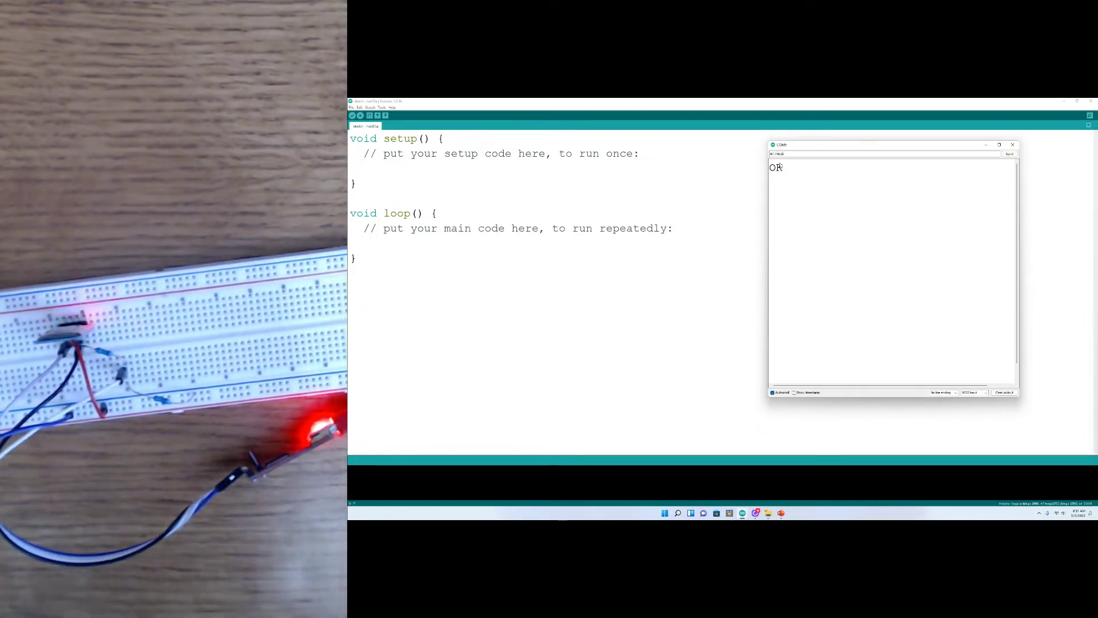
{"action": "key", "text": "Return"}
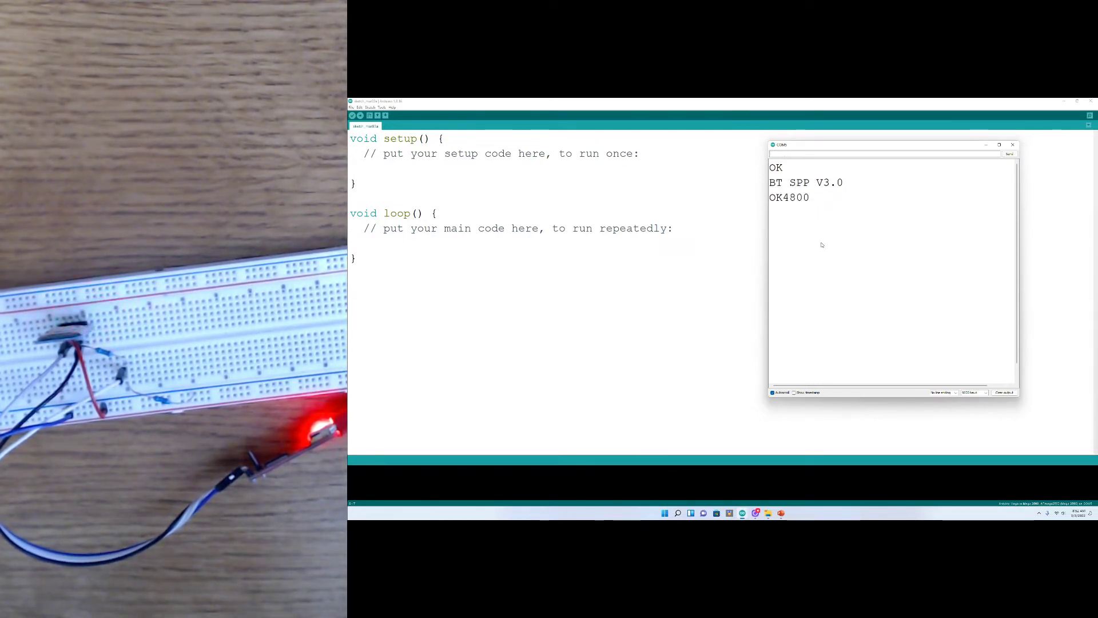
Switch the serial monitor to a new baud rate after the module reports 4800
{"action": "left_click", "coordinate": [971, 393]}
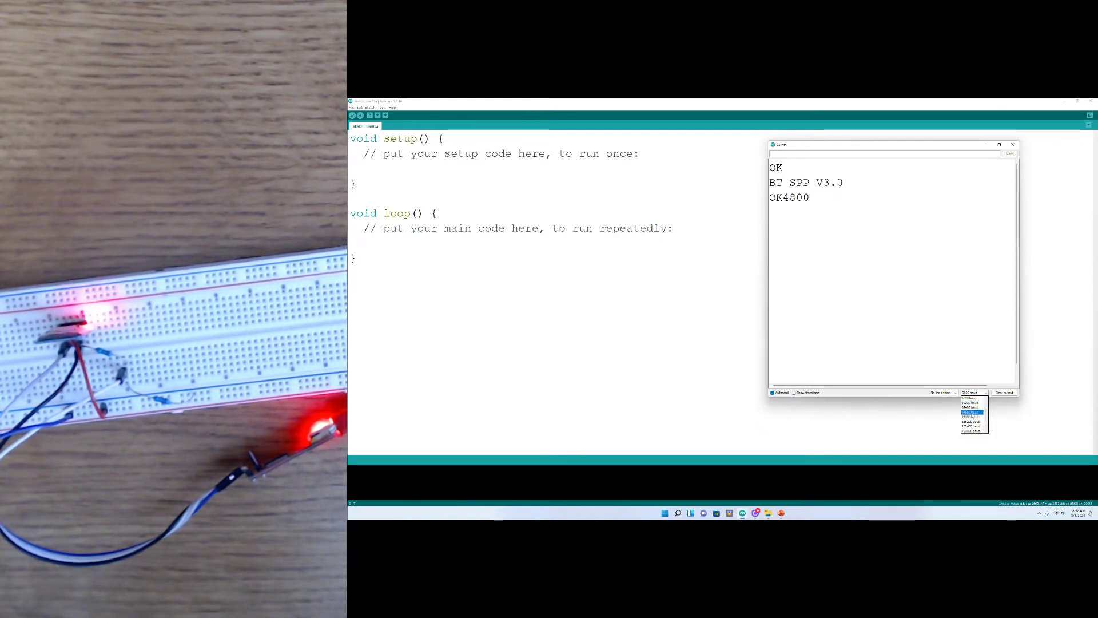
{"action": "left_click", "coordinate": [973, 410]}
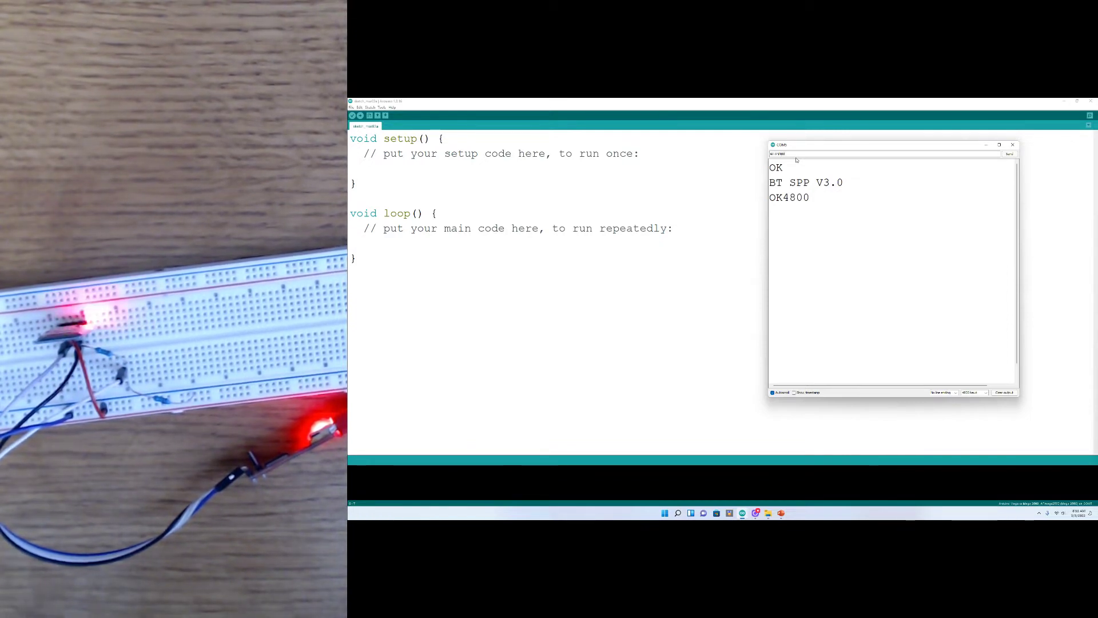
Send AT+PIN, AT+NAME and AT+BAUD commands to set the PIN, name and 9600 baud
{"action": "key", "text": "Return"}
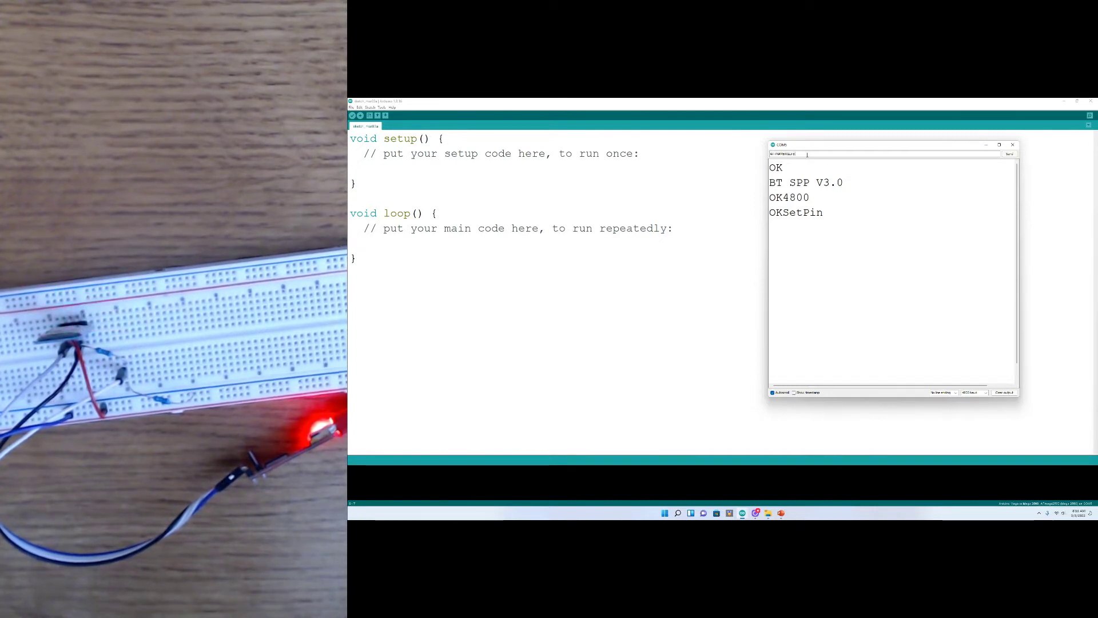
{"action": "key", "text": "Return"}
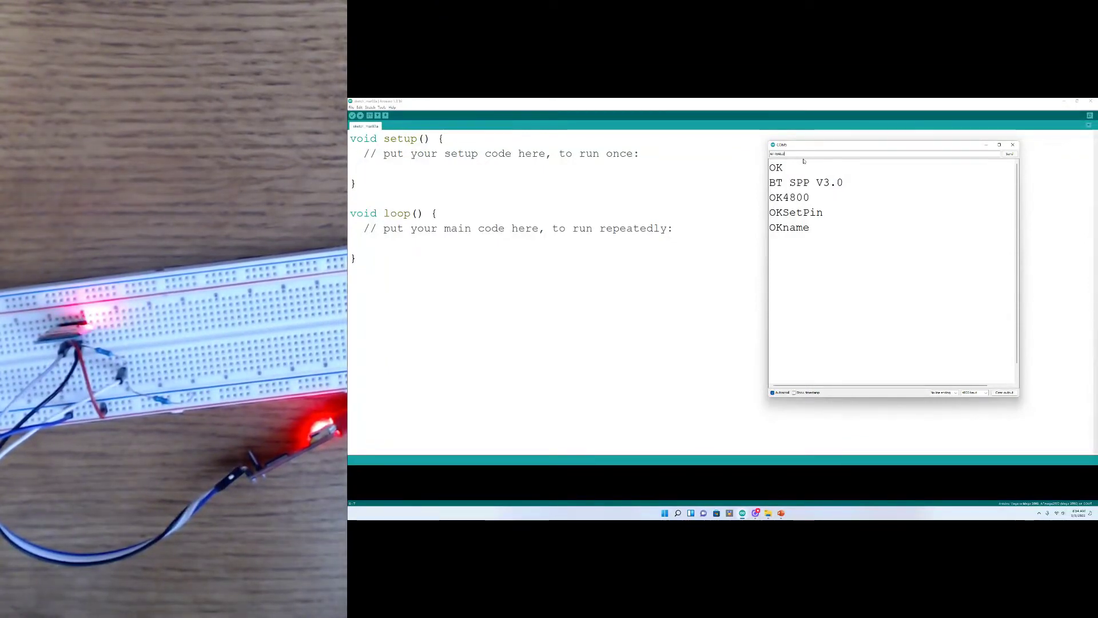
{"action": "key", "text": "Return"}
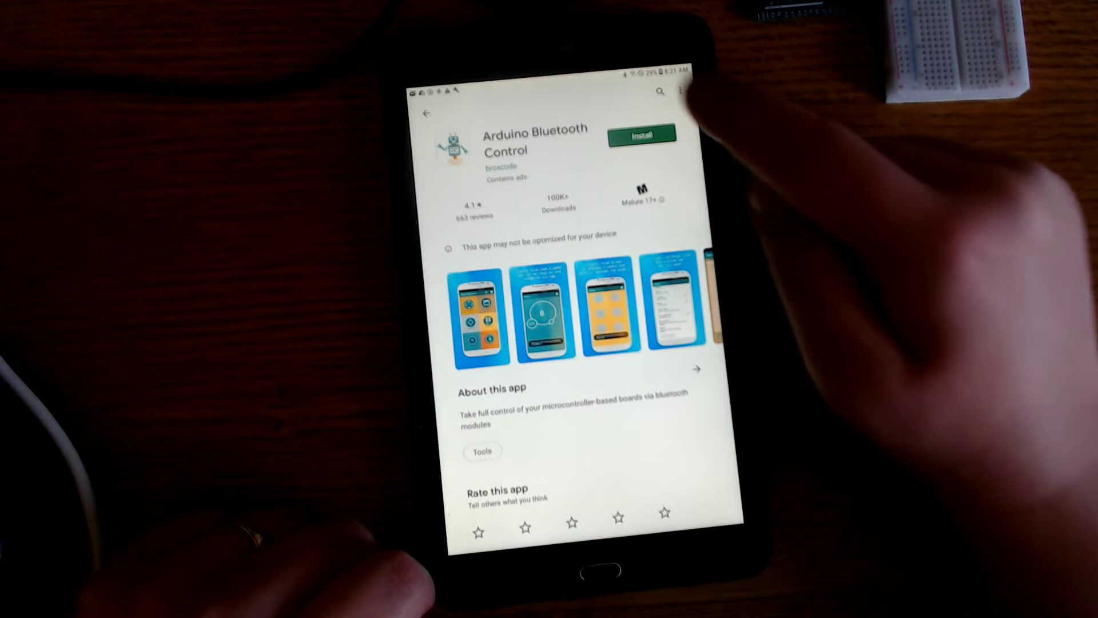
Install the Arduino Bluetooth Control app from its Play Store page and open it
{"action": "left_click", "coordinate": [651, 138]}
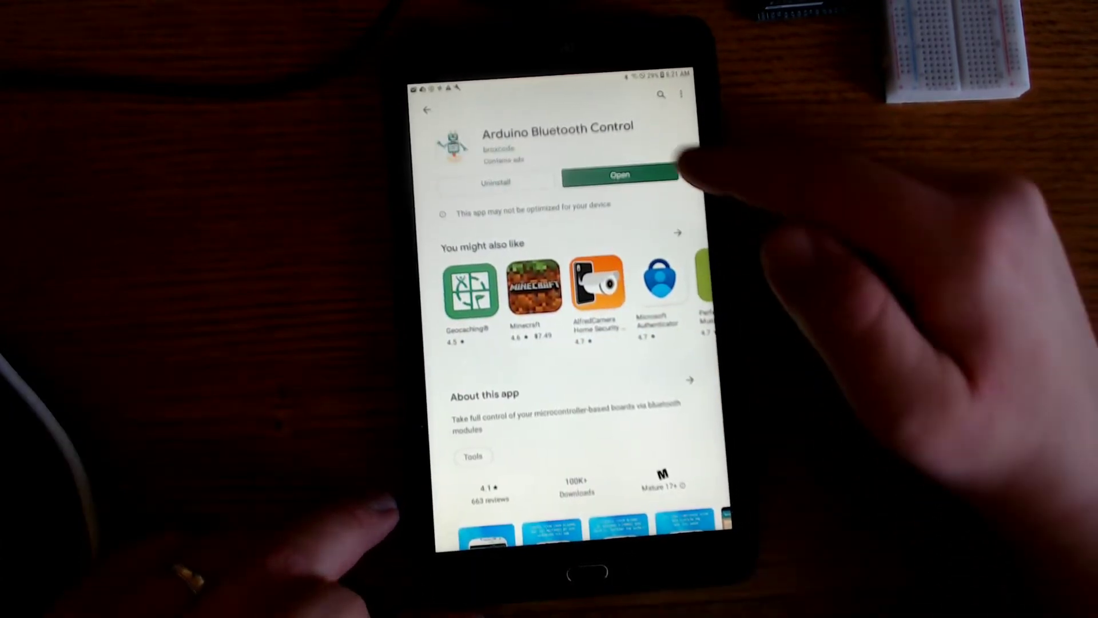
{"action": "left_click", "coordinate": [619, 174]}
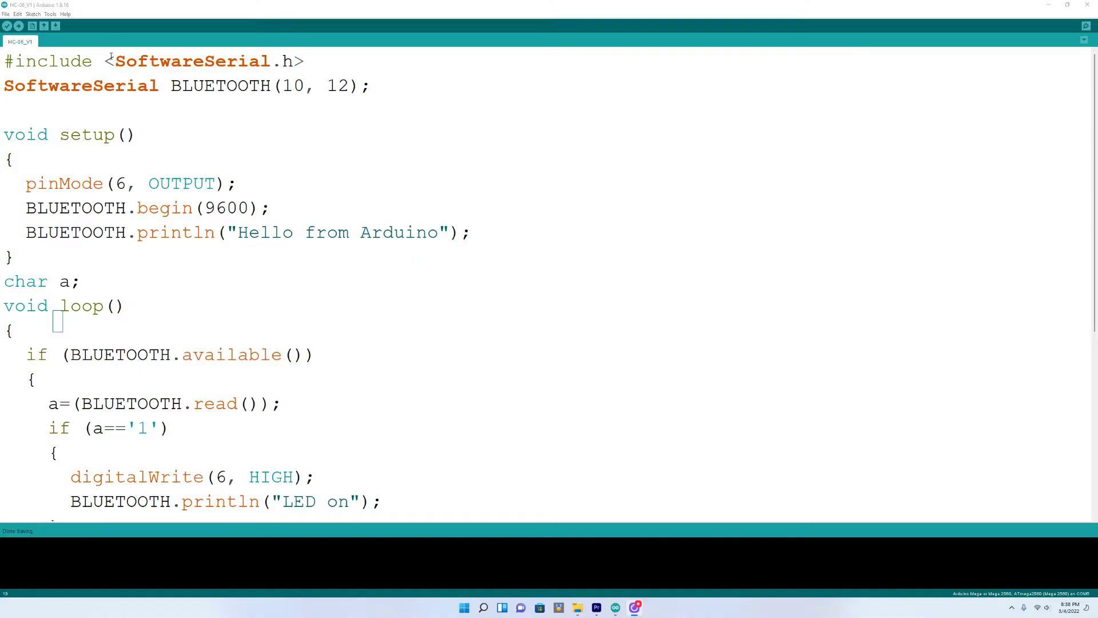
{"action": "left_click_drag", "start_coordinate": [115, 61], "coordinate": [271, 61]}
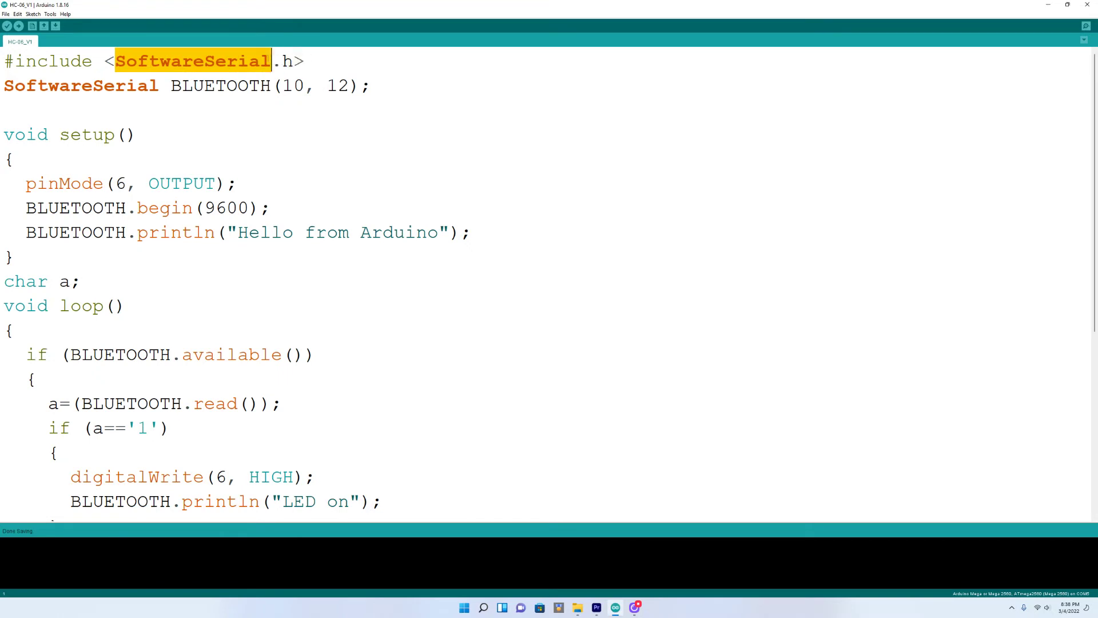
{"action": "key", "text": "shift+Right"}
{"action": "key", "text": "shift+Right"}
{"action": "left_click_drag", "start_coordinate": [282, 85], "coordinate": [349, 85]}
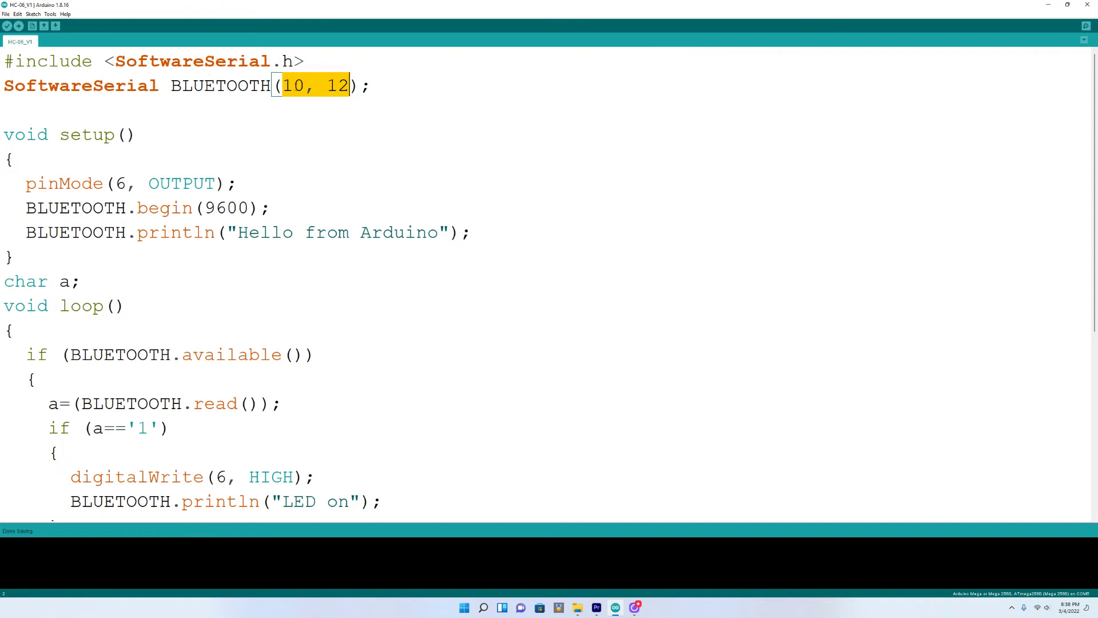
{"action": "left_click", "coordinate": [115, 183]}
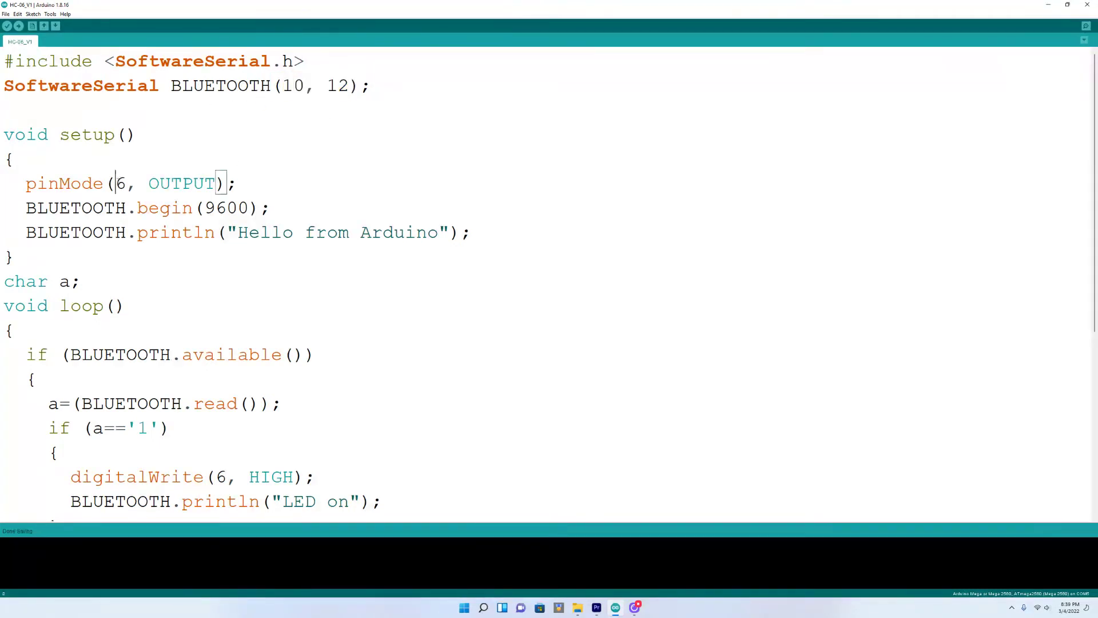
{"action": "left_click_drag", "start_coordinate": [115, 183], "coordinate": [217, 184]}
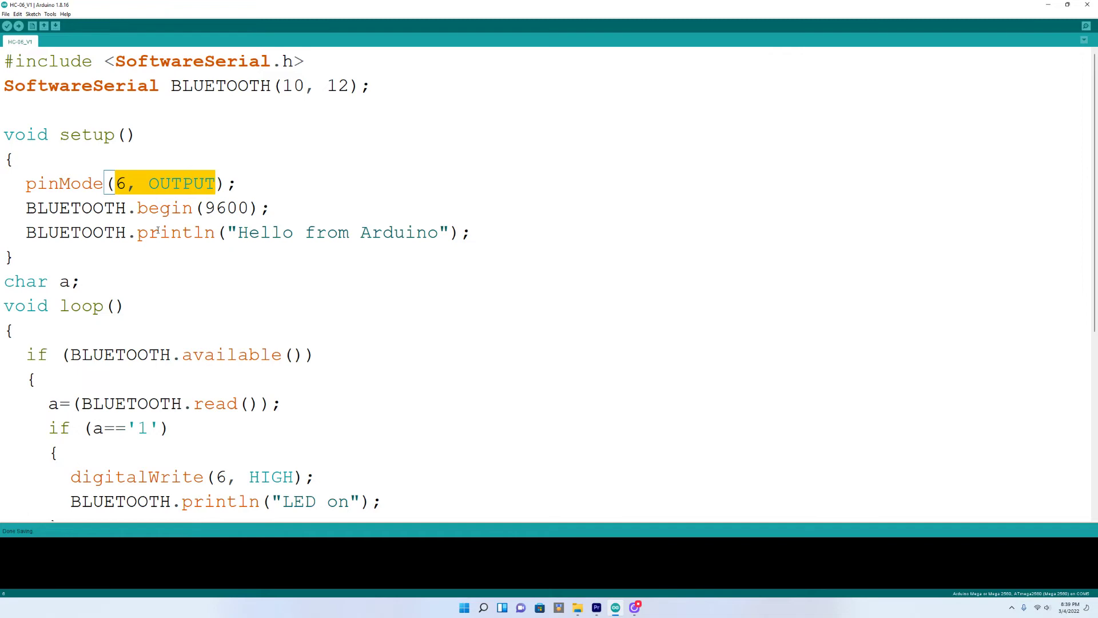
{"action": "left_click", "coordinate": [260, 193]}
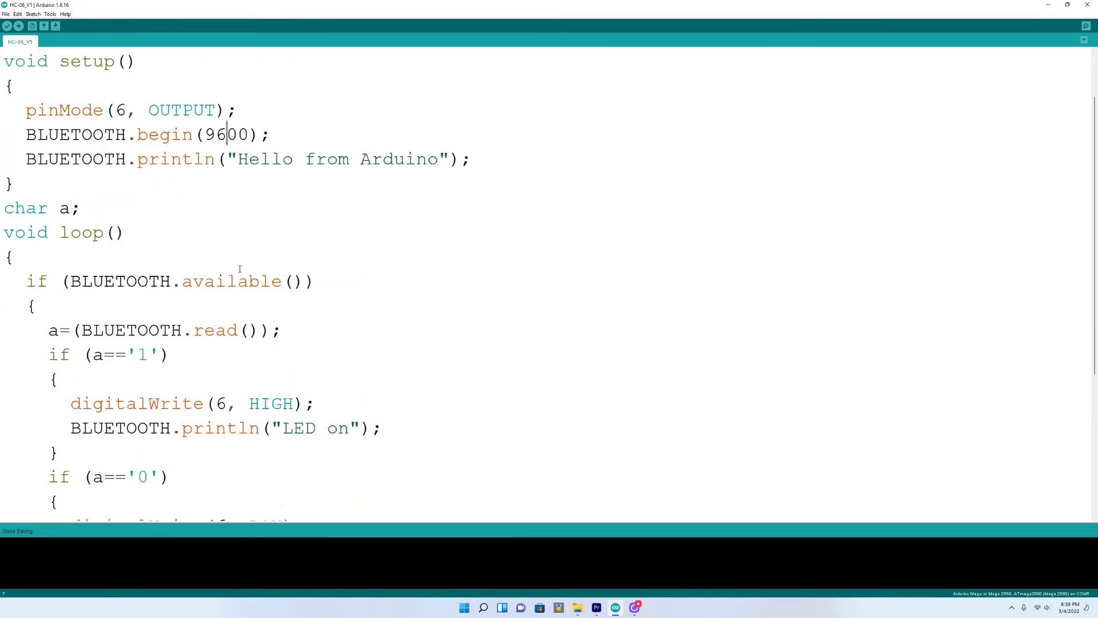
{"action": "scroll", "coordinate": [250, 258], "scroll_direction": "down", "scroll_amount": 3}
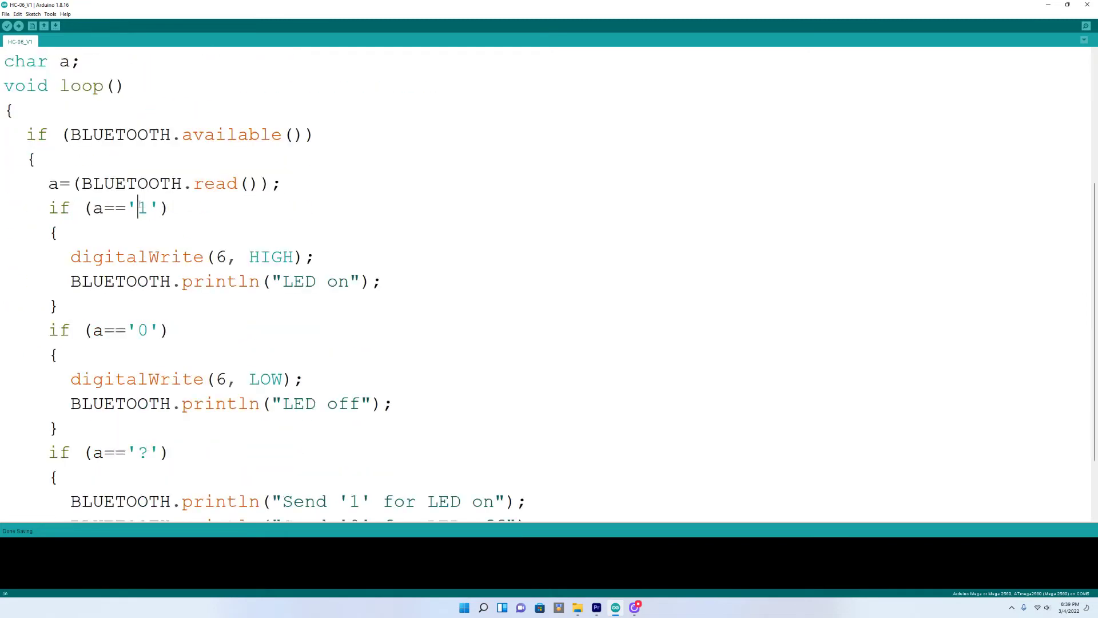
{"action": "left_click_drag", "start_coordinate": [137, 208], "coordinate": [150, 208]}
{"action": "left_click_drag", "start_coordinate": [283, 282], "coordinate": [350, 282]}
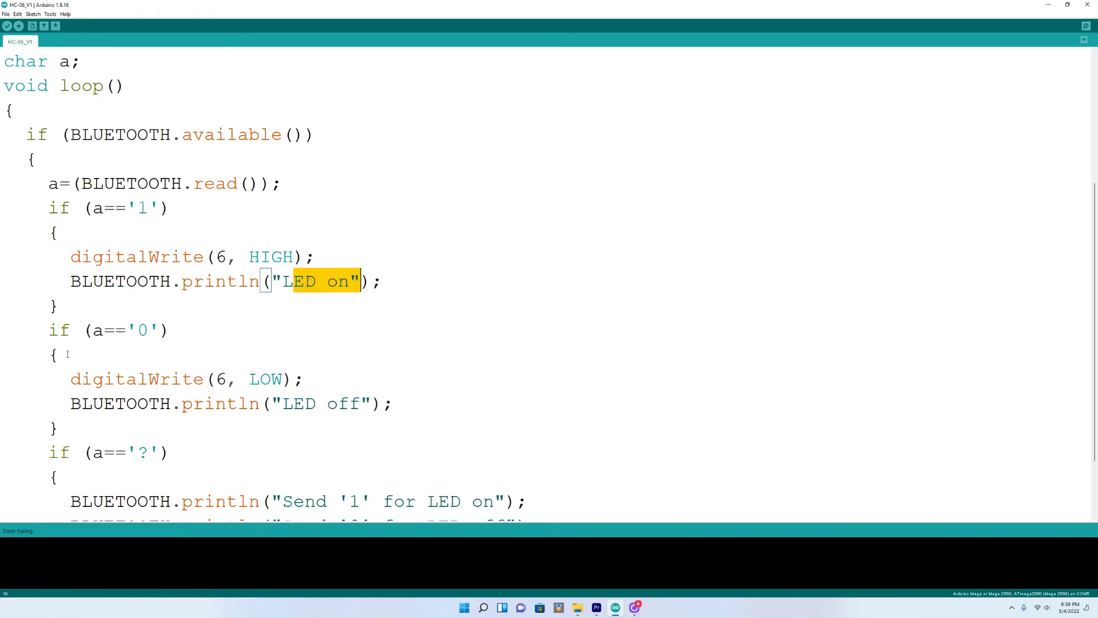
{"action": "left_click", "coordinate": [138, 331]}
{"action": "left_click_drag", "start_coordinate": [137, 331], "coordinate": [150, 330]}
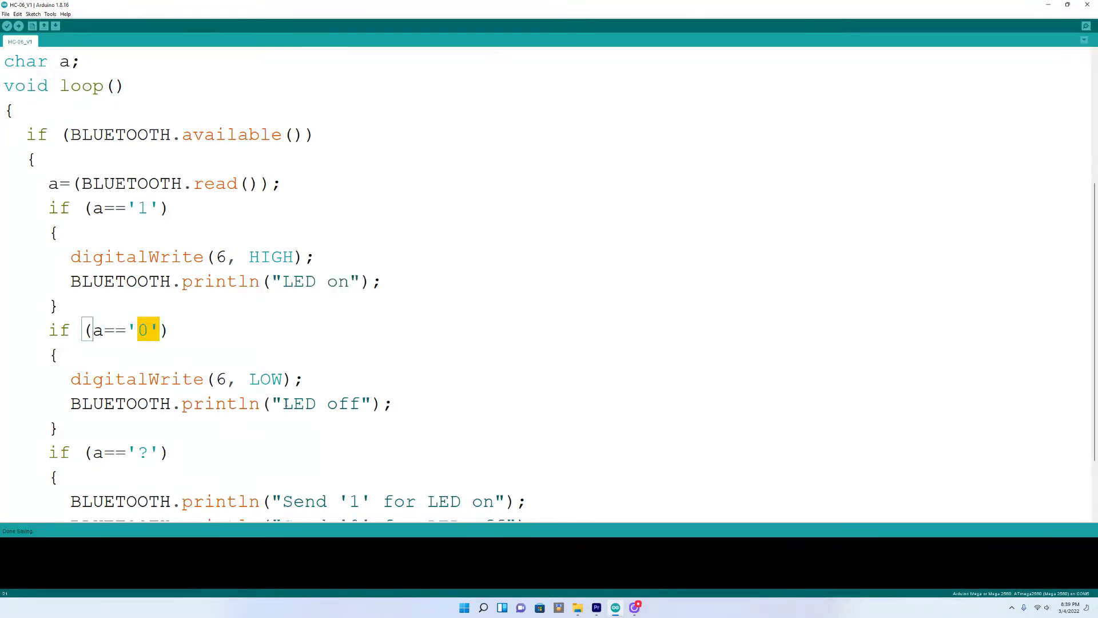
{"action": "left_click_drag", "start_coordinate": [283, 404], "coordinate": [356, 404]}
{"action": "scroll", "coordinate": [356, 405], "scroll_direction": "up", "scroll_amount": 5}
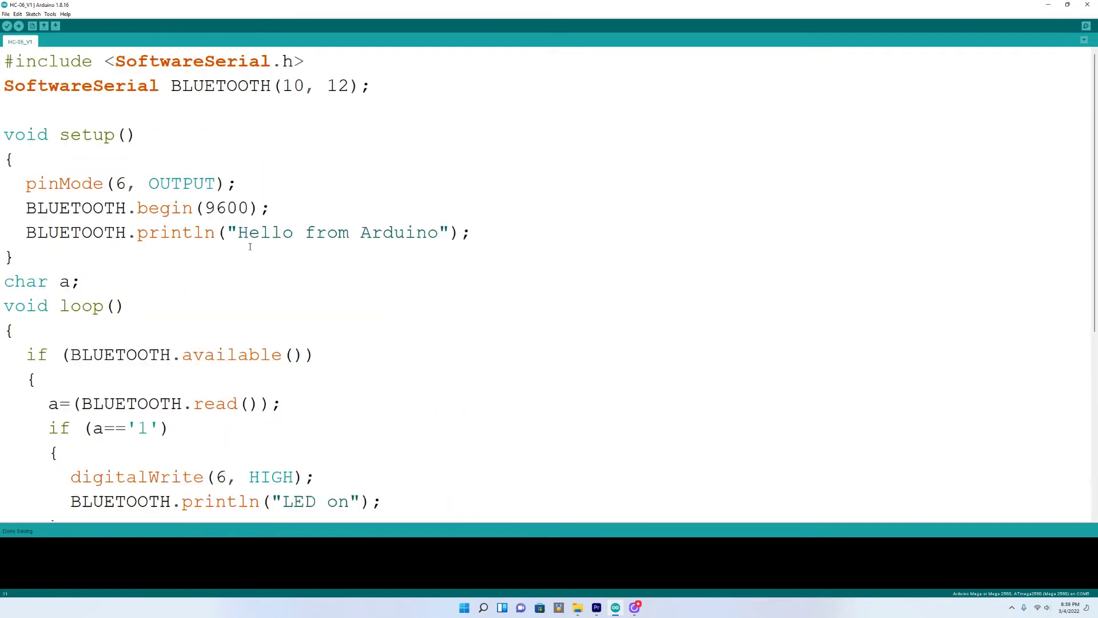
{"action": "scroll", "coordinate": [355, 224], "scroll_direction": "down", "scroll_amount": 5}
{"action": "scroll", "coordinate": [355, 223], "scroll_direction": "down", "scroll_amount": 1}
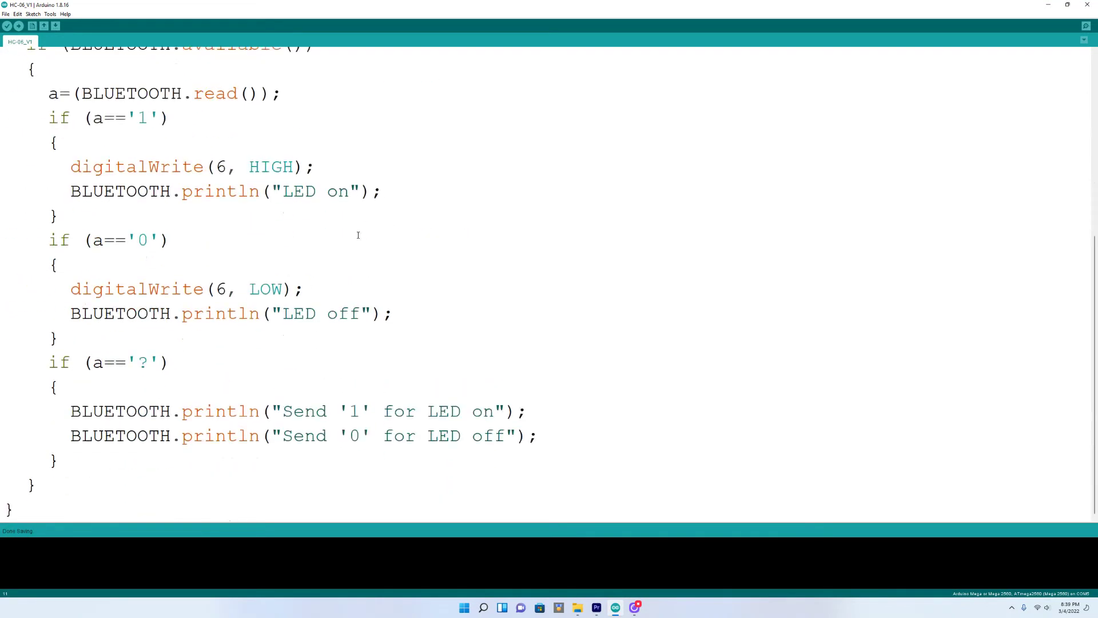